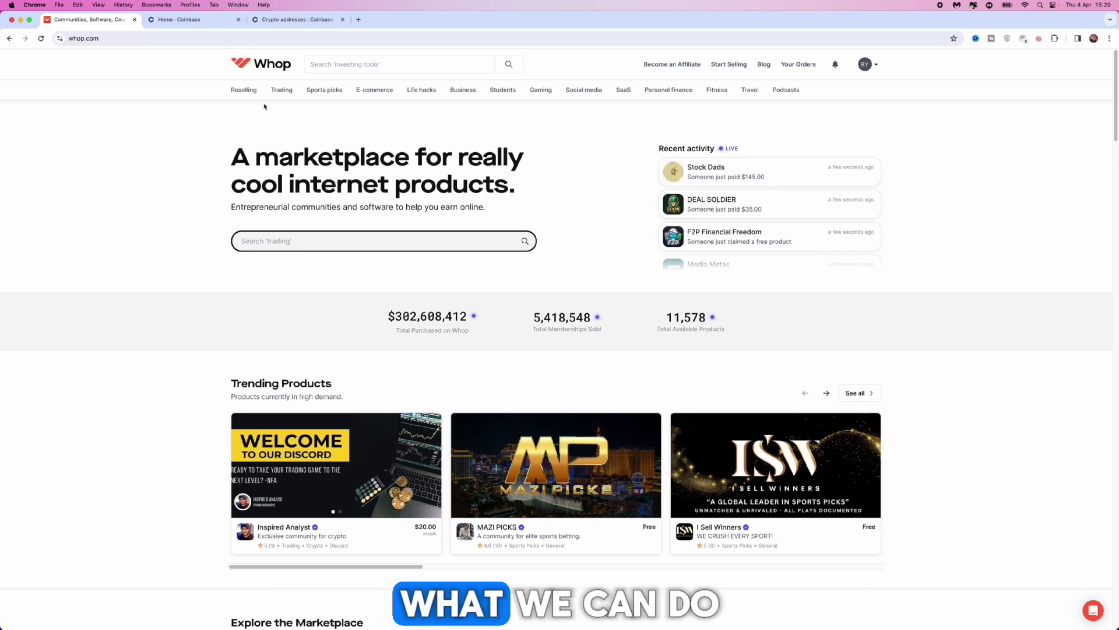
- Go from the Whop marketplace homepage to the Sell on Whop page via Start Selling
{"action": "left_click", "coordinate": [726, 65]}
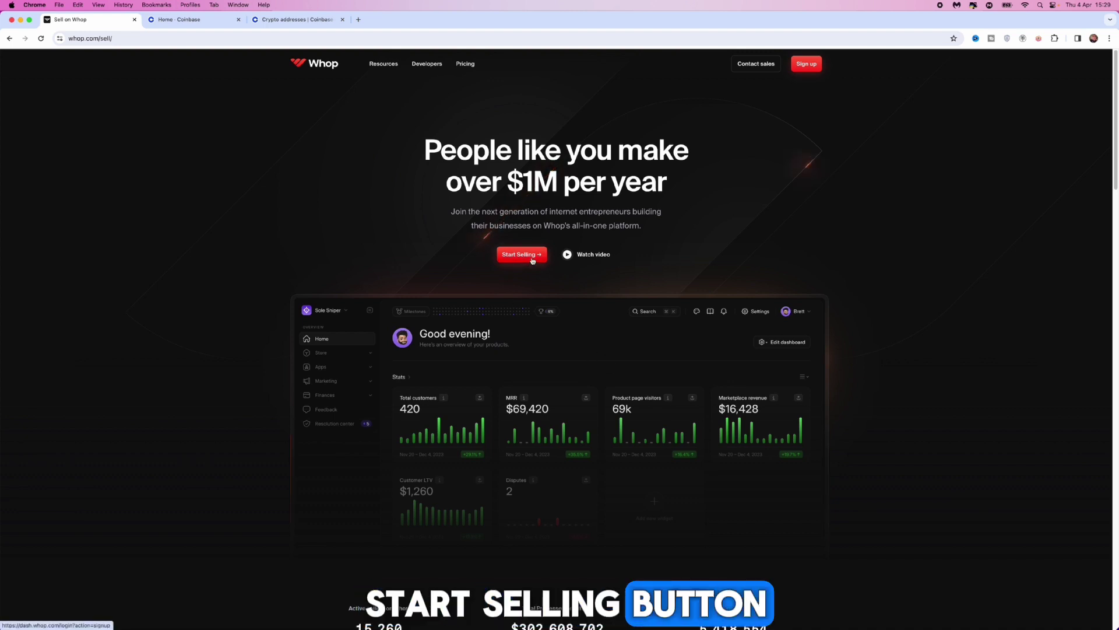
- Create a new store, keeping the suggested name and choosing How-To Course as its category
{"action": "left_click", "coordinate": [532, 260]}
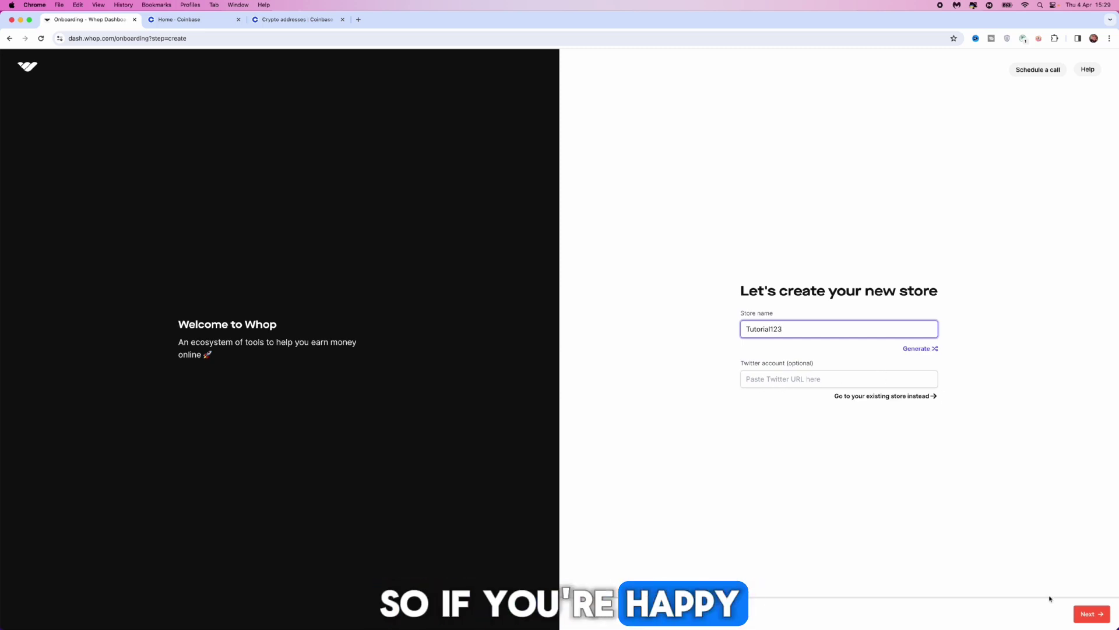
{"action": "left_click", "coordinate": [1082, 614]}
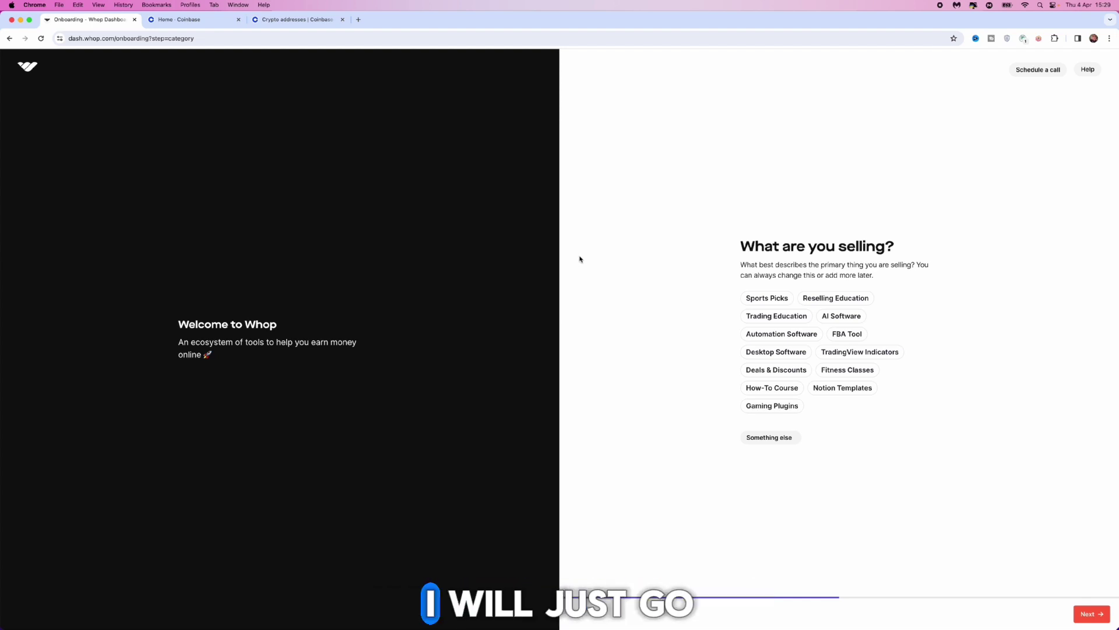
{"action": "left_click", "coordinate": [764, 388]}
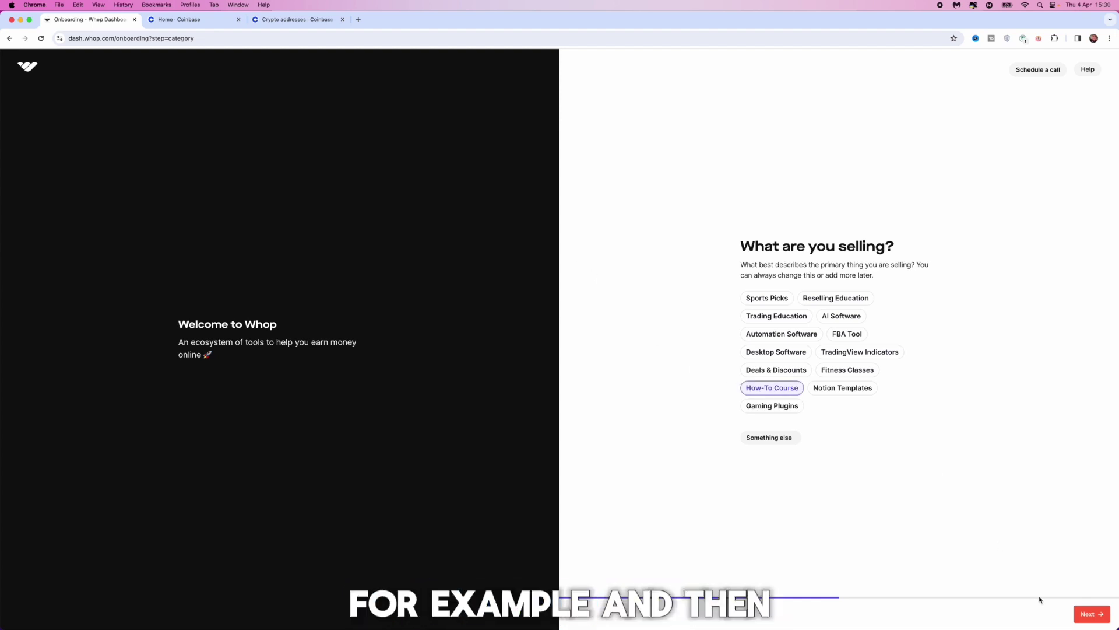
{"action": "left_click", "coordinate": [1088, 613]}
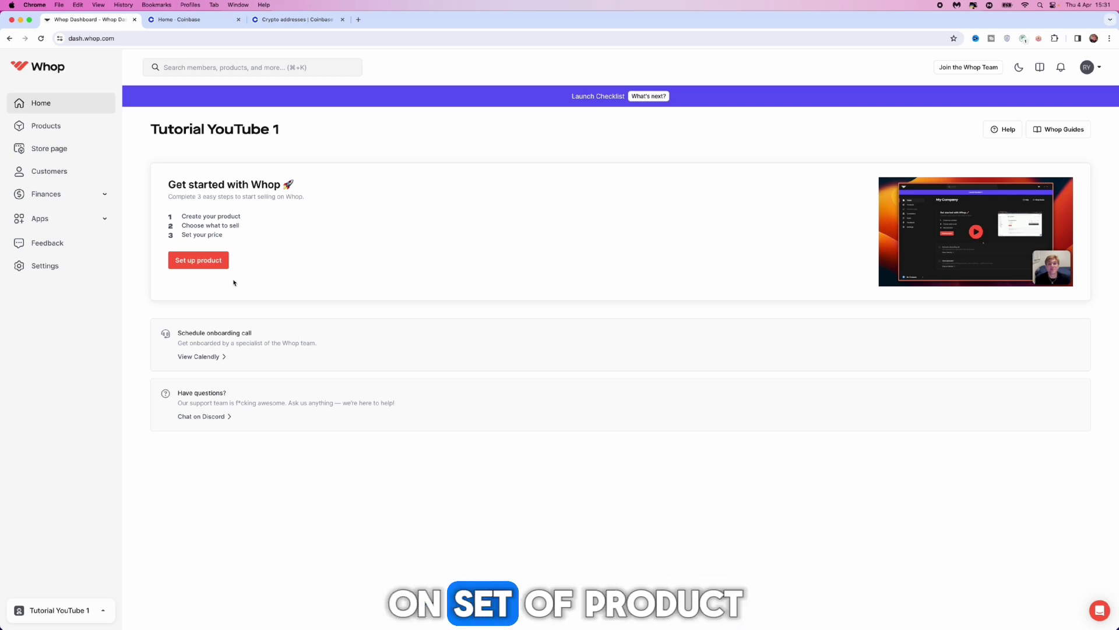
- Set up the Tutorial YouTube 1 product and browse the apps it can include
{"action": "left_click", "coordinate": [200, 261]}
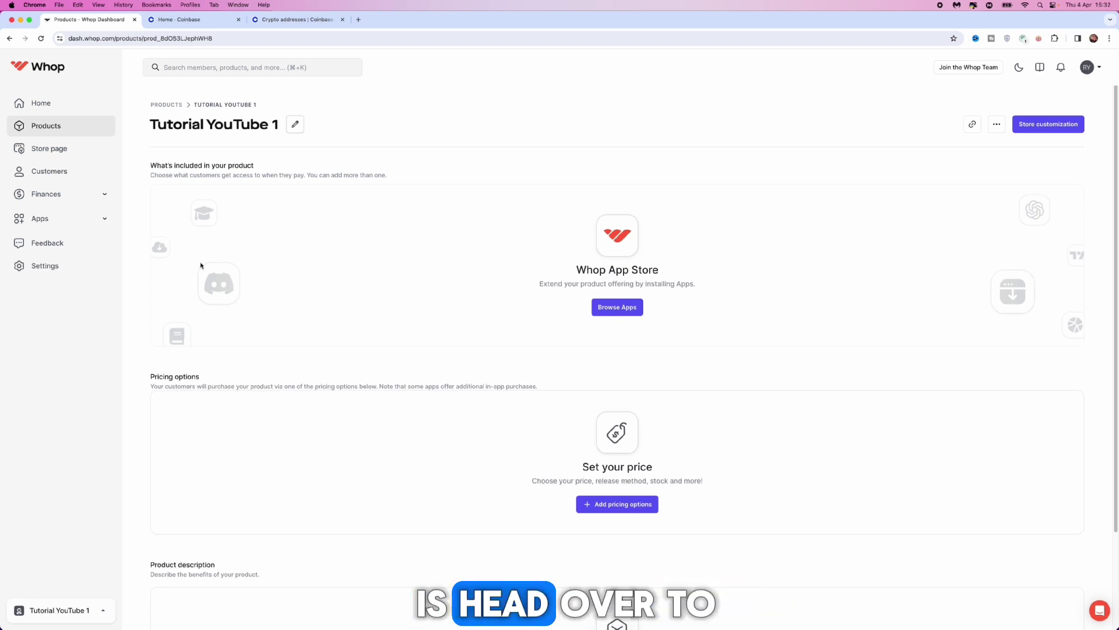
{"action": "left_click", "coordinate": [597, 310]}
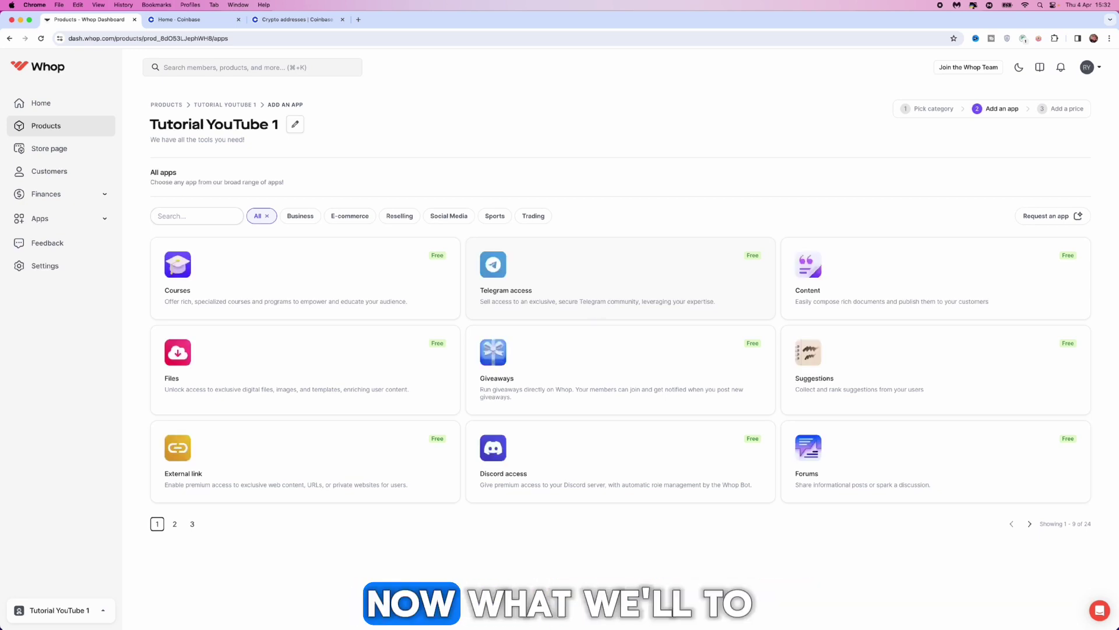
- Add the Discord access app to the product and start connecting a Discord server
{"action": "left_click", "coordinate": [566, 453]}
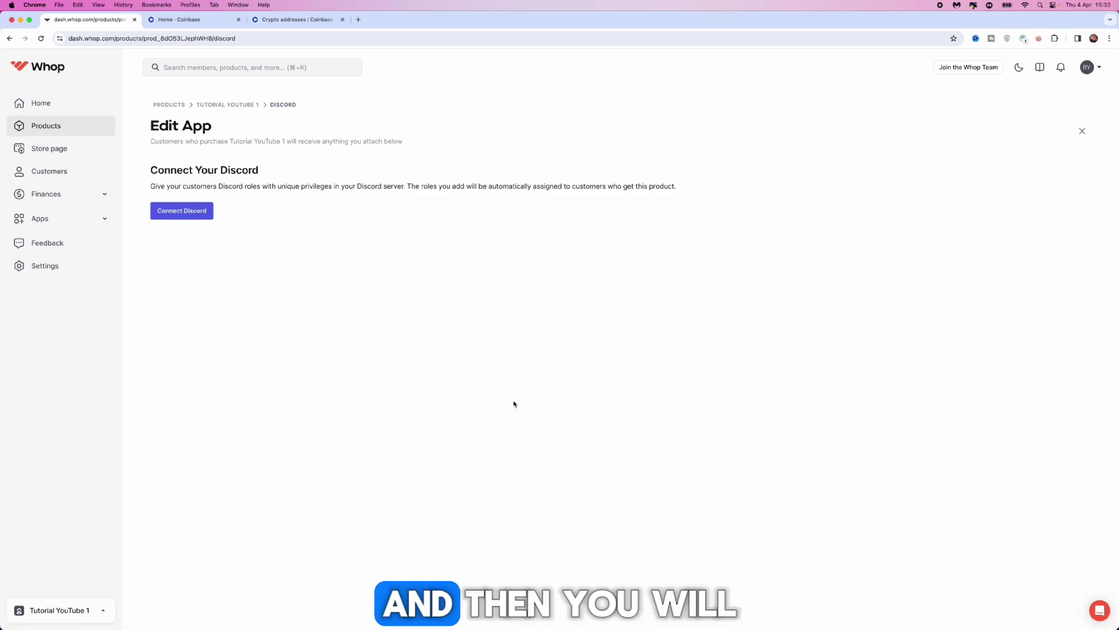
{"action": "left_click", "coordinate": [193, 218]}
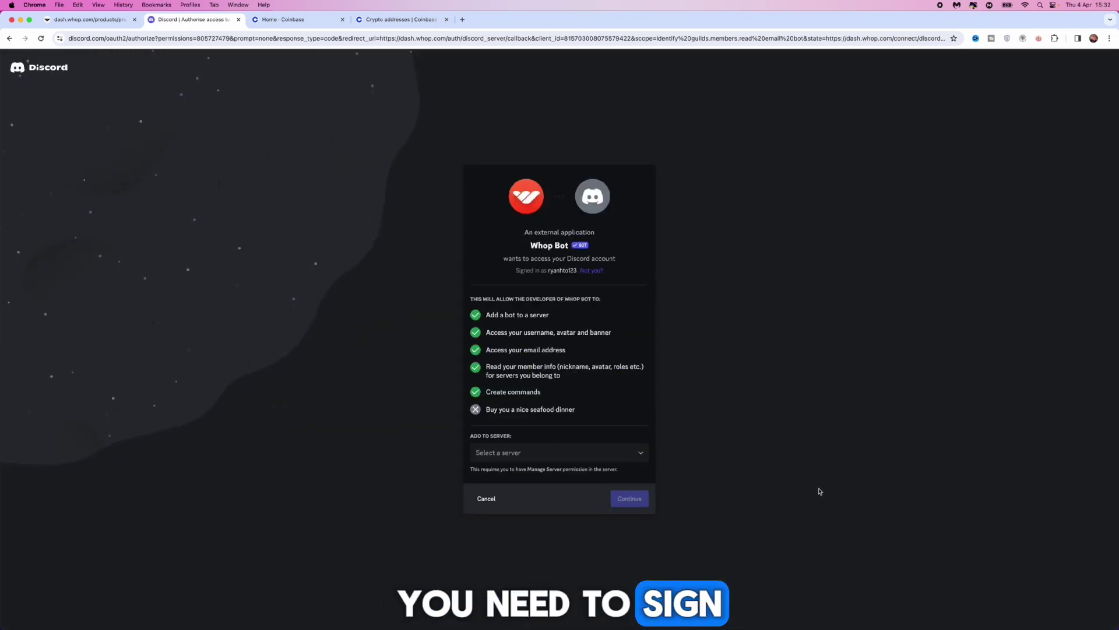
- Add Whop Bot to the YouTube Course server and authorize its requested permissions
{"action": "left_click", "coordinate": [644, 457]}
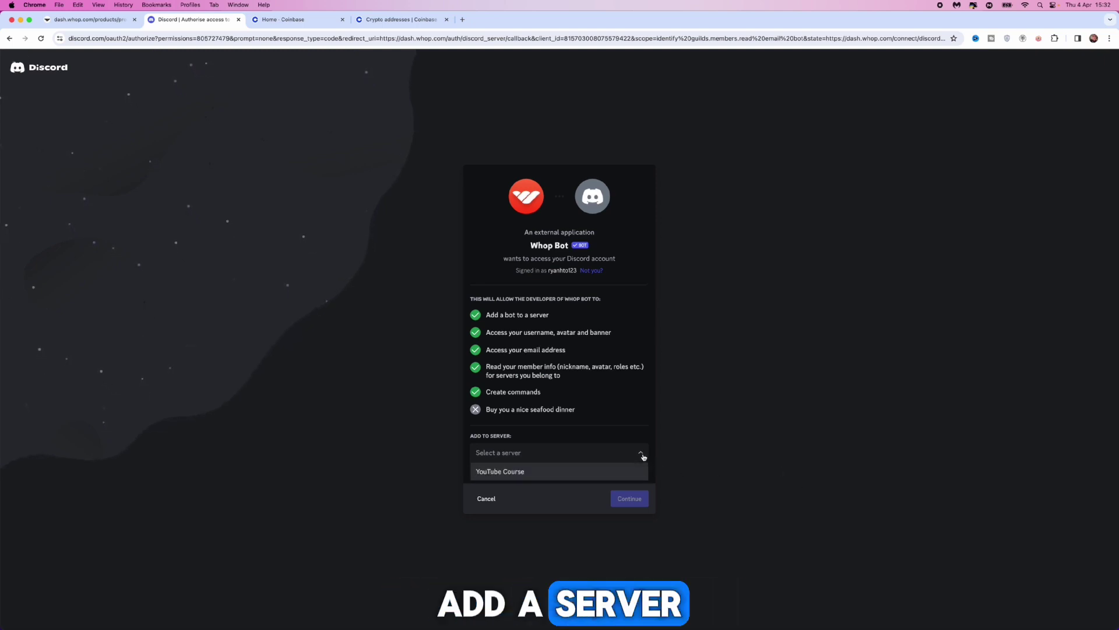
{"action": "left_click", "coordinate": [516, 472]}
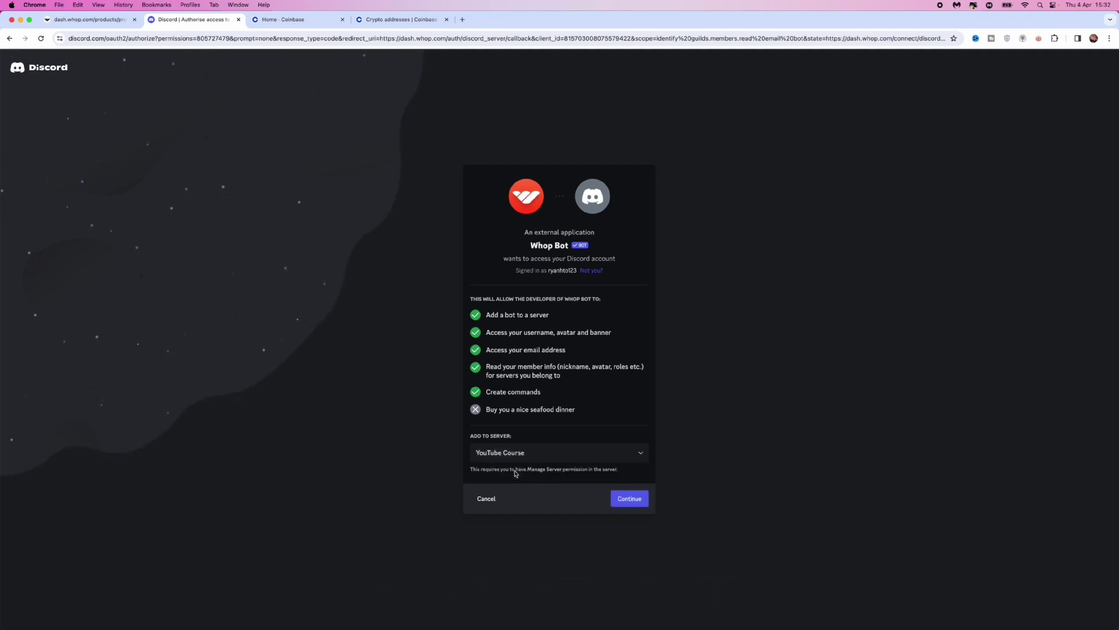
{"action": "left_click", "coordinate": [636, 505]}
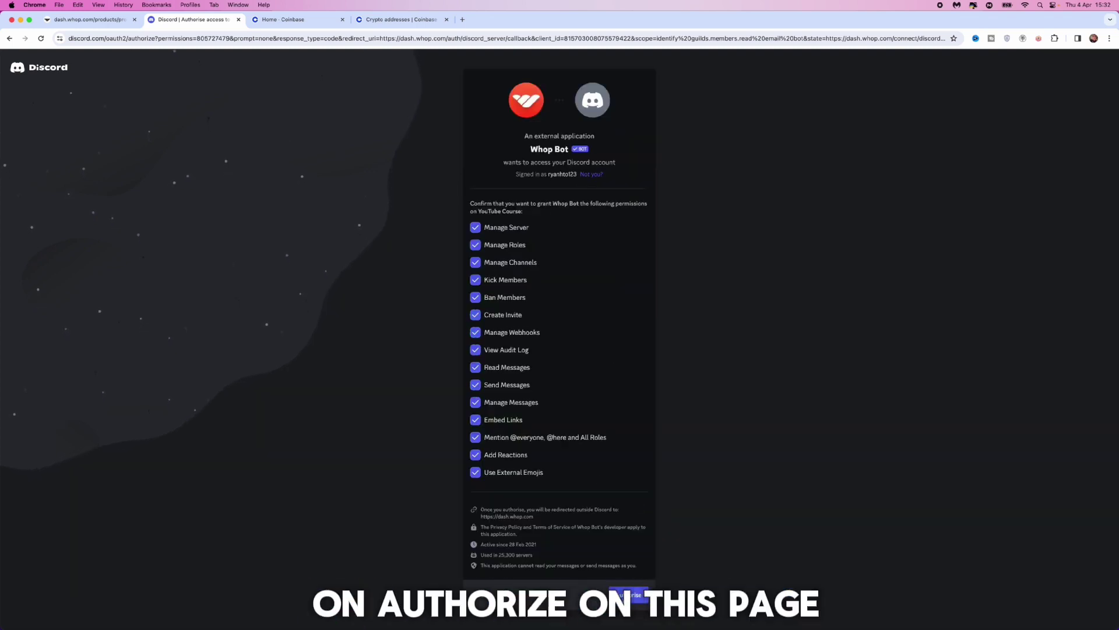
{"action": "left_click", "coordinate": [628, 586]}
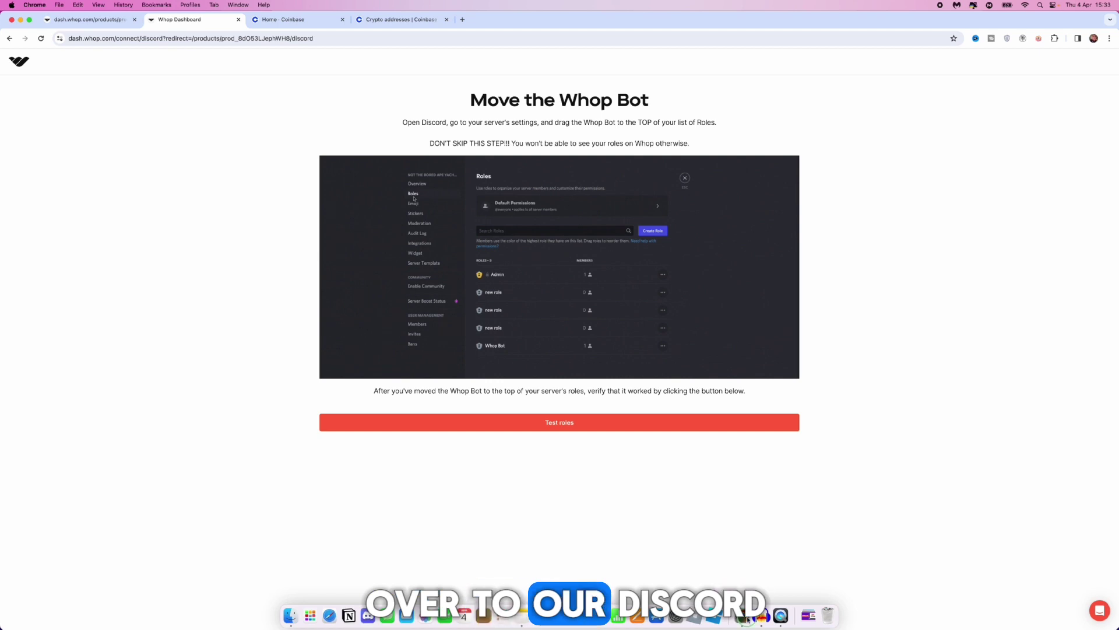
{"action": "right_click", "coordinate": [748, 619]}
{"action": "left_click", "coordinate": [777, 460]}
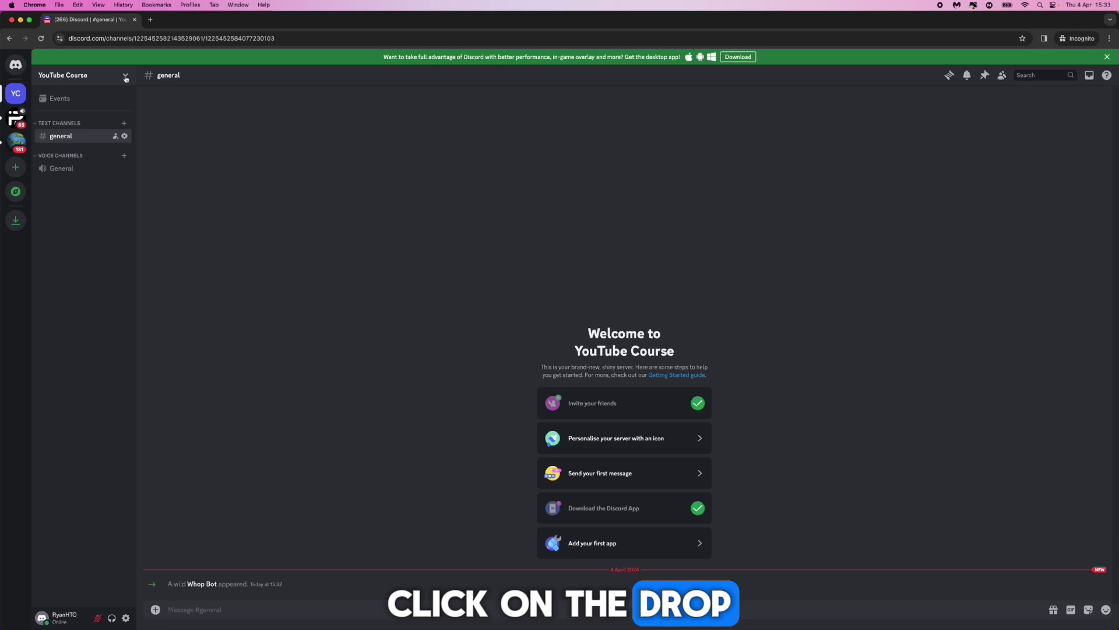
{"action": "left_click", "coordinate": [125, 77]}
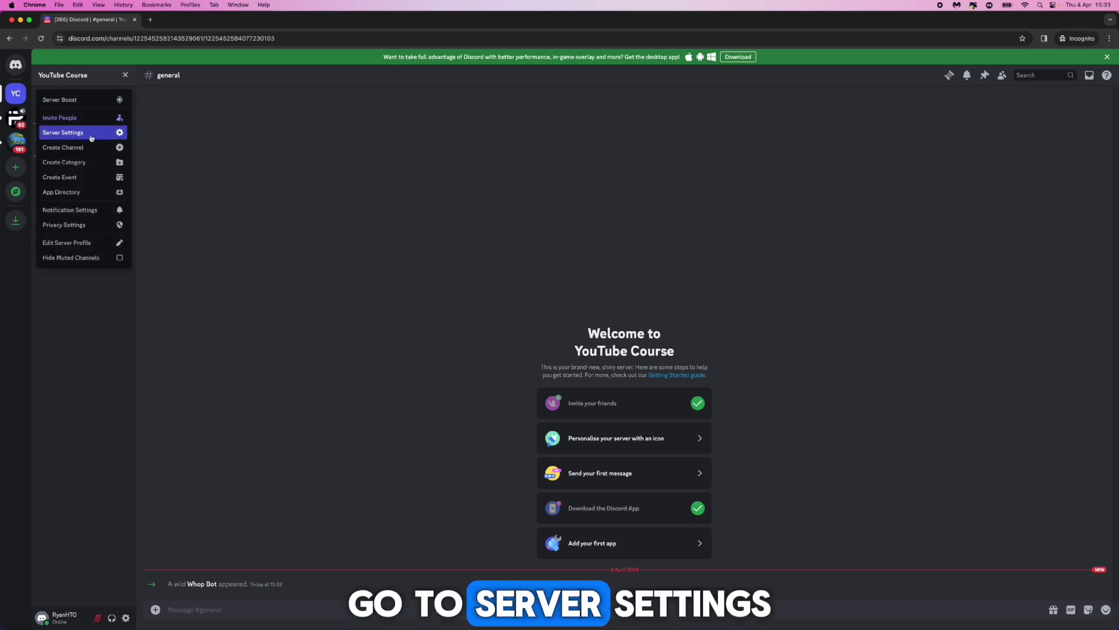
{"action": "left_click", "coordinate": [92, 135]}
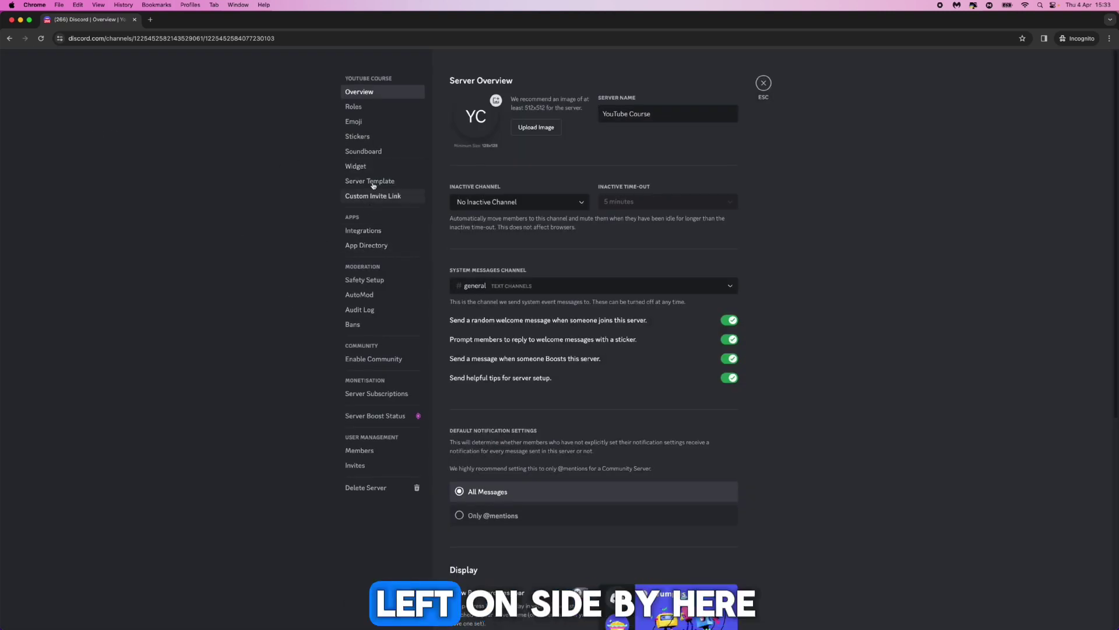
{"action": "left_click", "coordinate": [373, 111]}
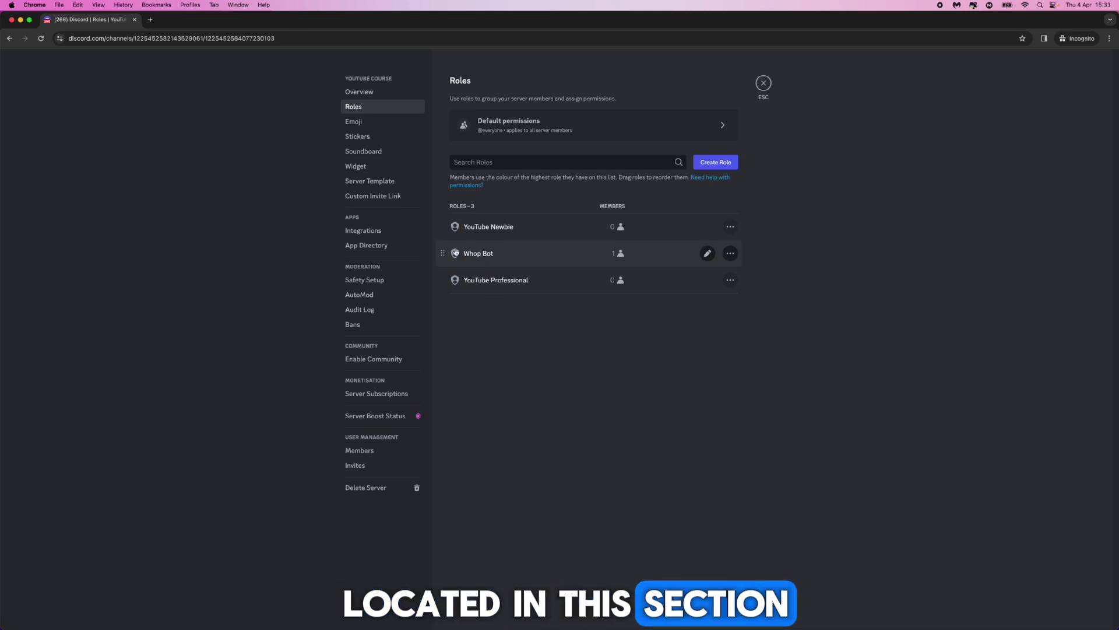
{"action": "left_click_drag", "start_coordinate": [444, 252], "coordinate": [455, 226]}
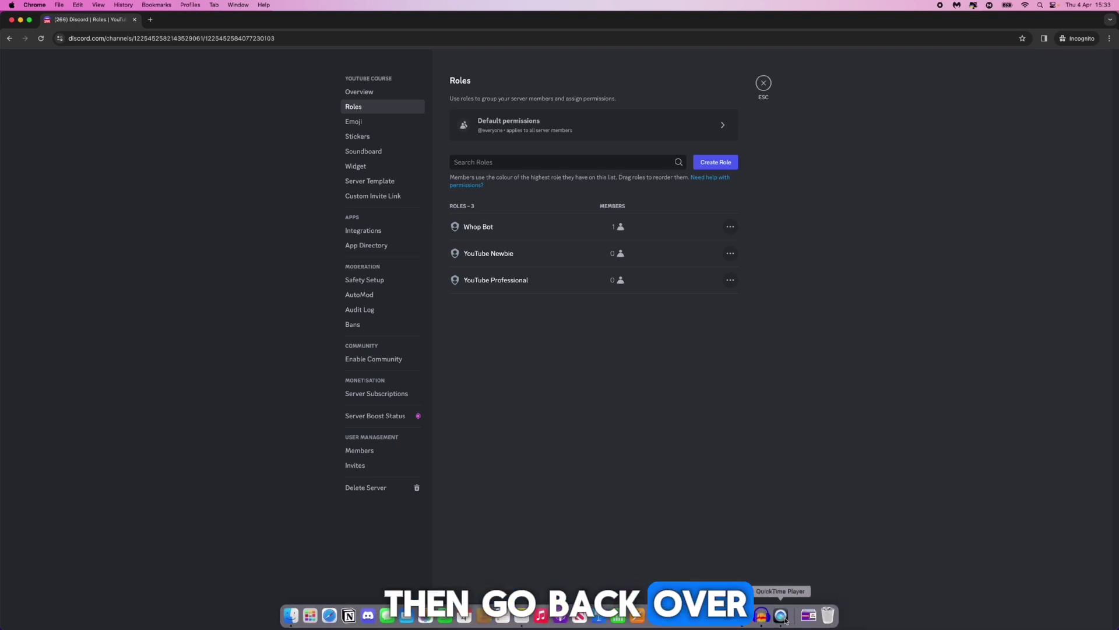
{"action": "right_click", "coordinate": [761, 615]}
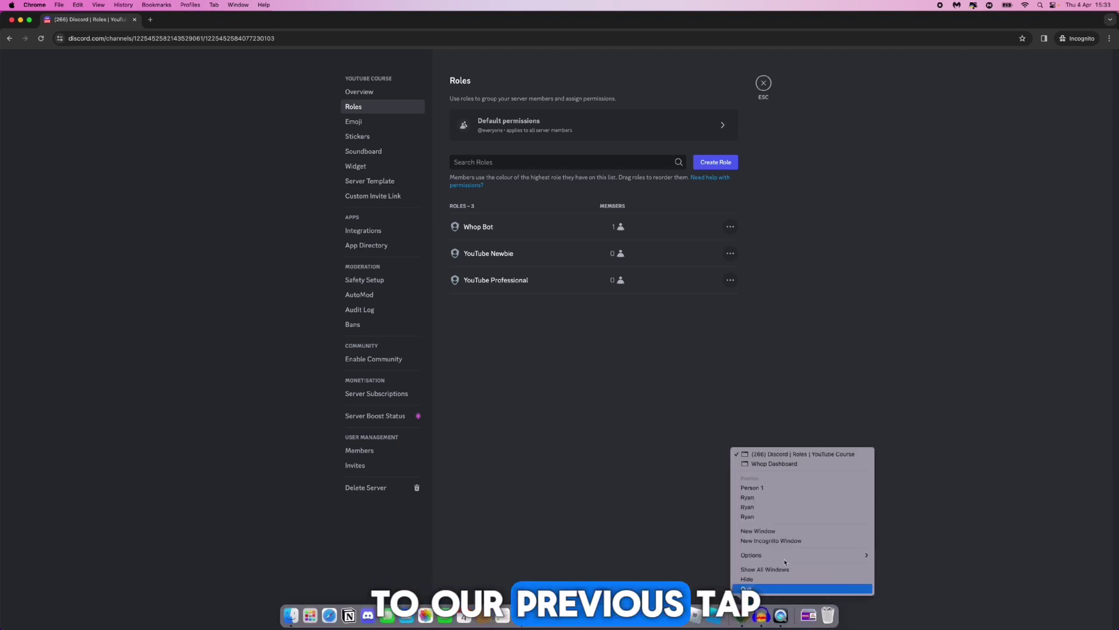
- Back in Whop, confirm it can see the Discord roles, then go to the Products list
{"action": "left_click", "coordinate": [807, 467]}
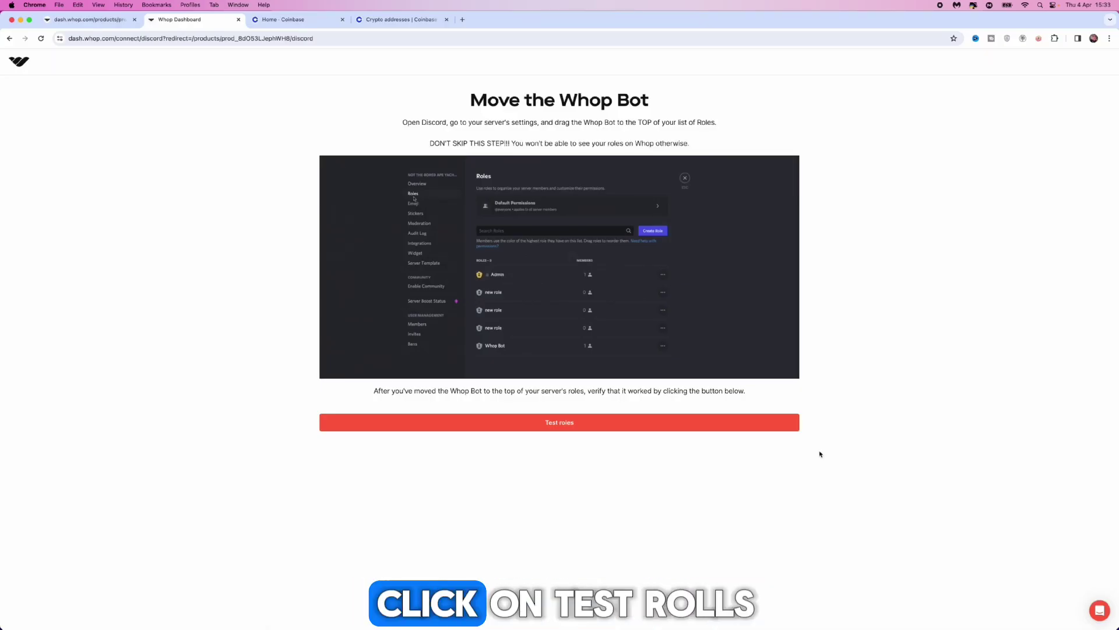
{"action": "left_click", "coordinate": [573, 425]}
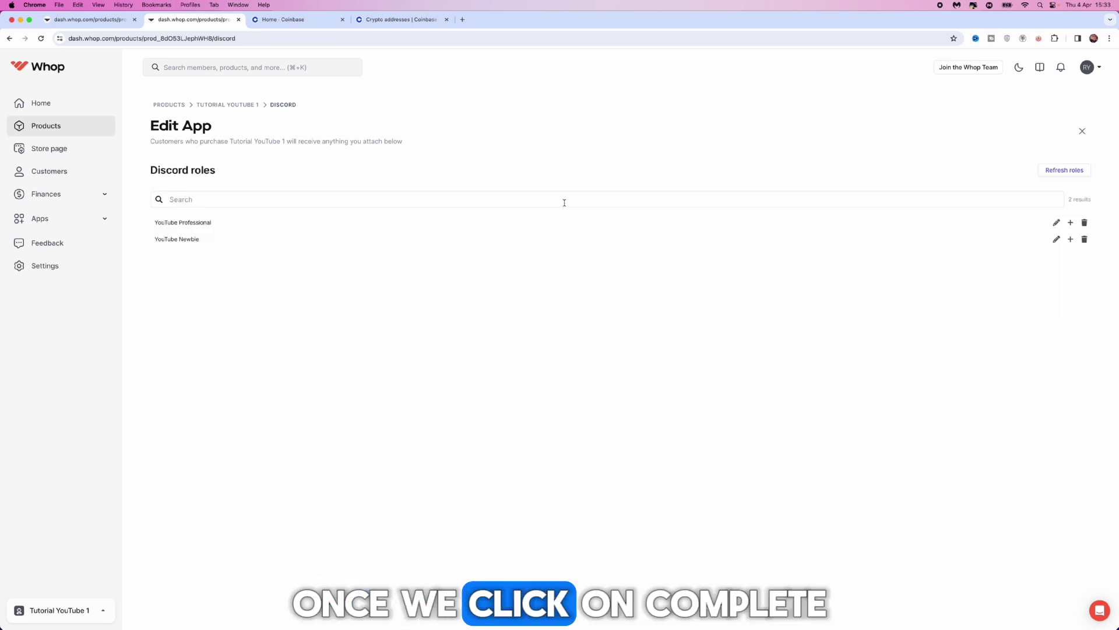
{"action": "left_click", "coordinate": [61, 126]}
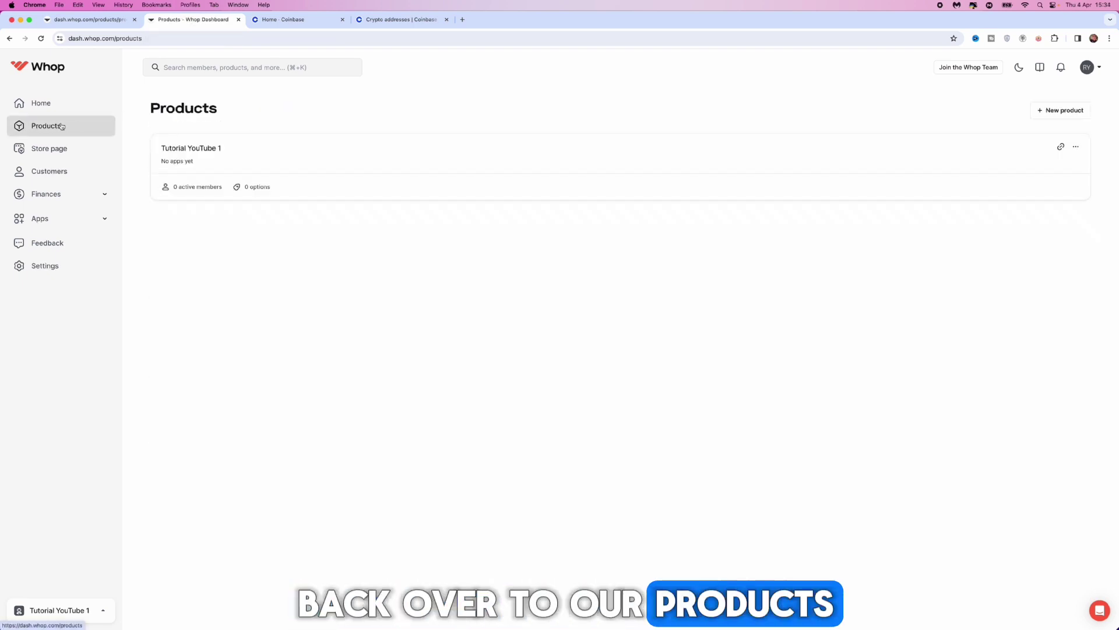
- Open Tutorial YouTube 1 and start a new pricing option of type Subscription
{"action": "left_click", "coordinate": [230, 157]}
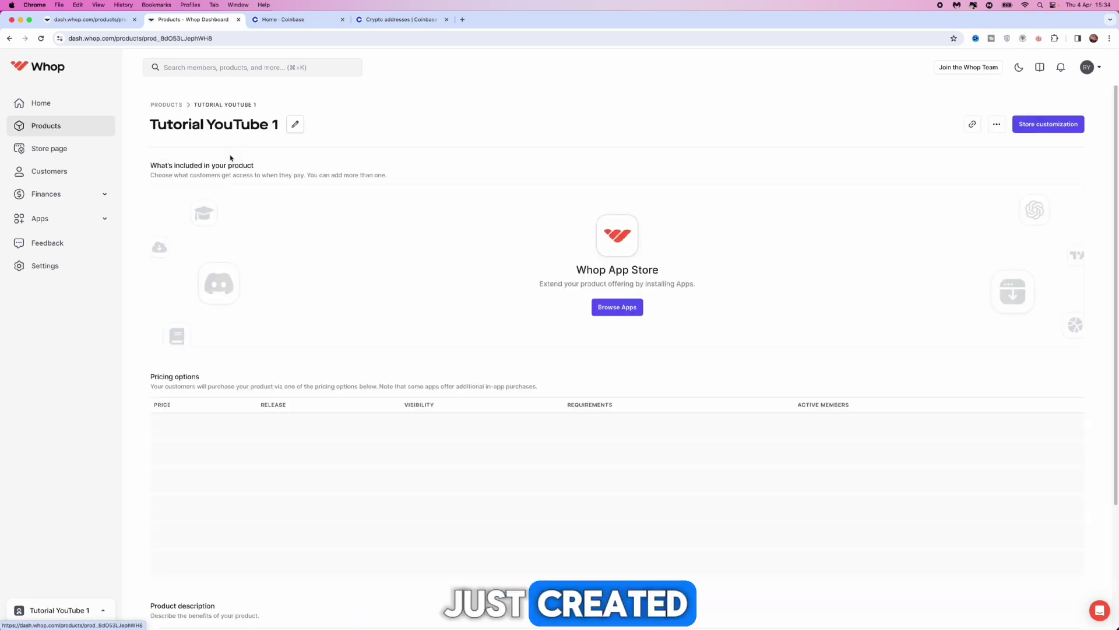
{"action": "scroll", "coordinate": [667, 205], "scroll_direction": "down", "scroll_amount": 1}
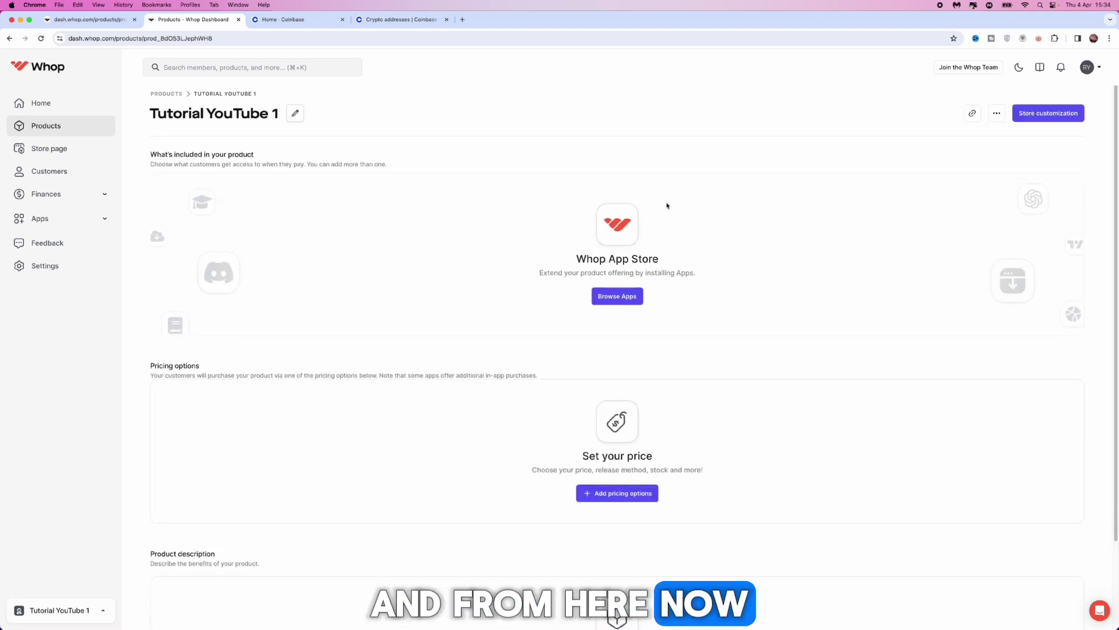
{"action": "left_click", "coordinate": [611, 496]}
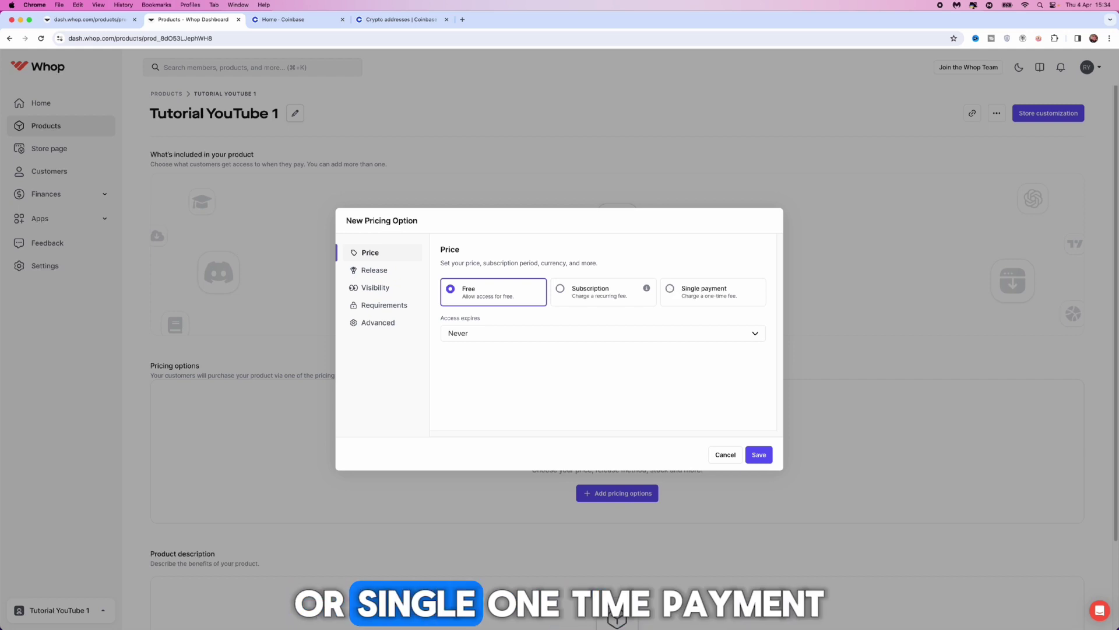
{"action": "left_click", "coordinate": [561, 289]}
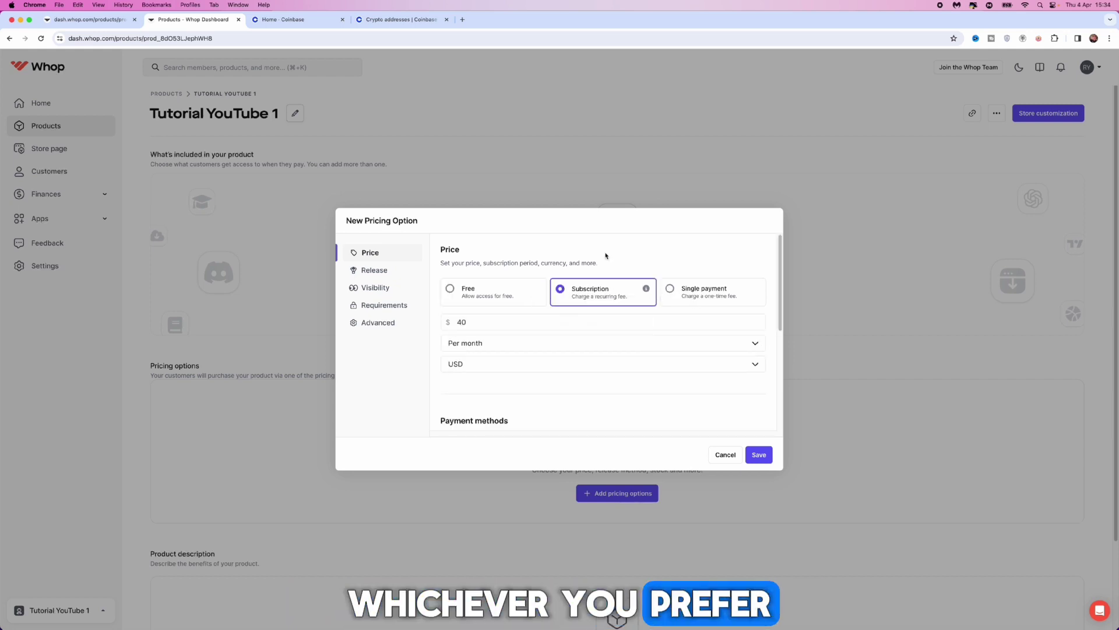
{"action": "scroll", "coordinate": [600, 257], "scroll_direction": "down", "scroll_amount": 2}
{"action": "scroll", "coordinate": [549, 305], "scroll_direction": "up", "scroll_amount": 2}
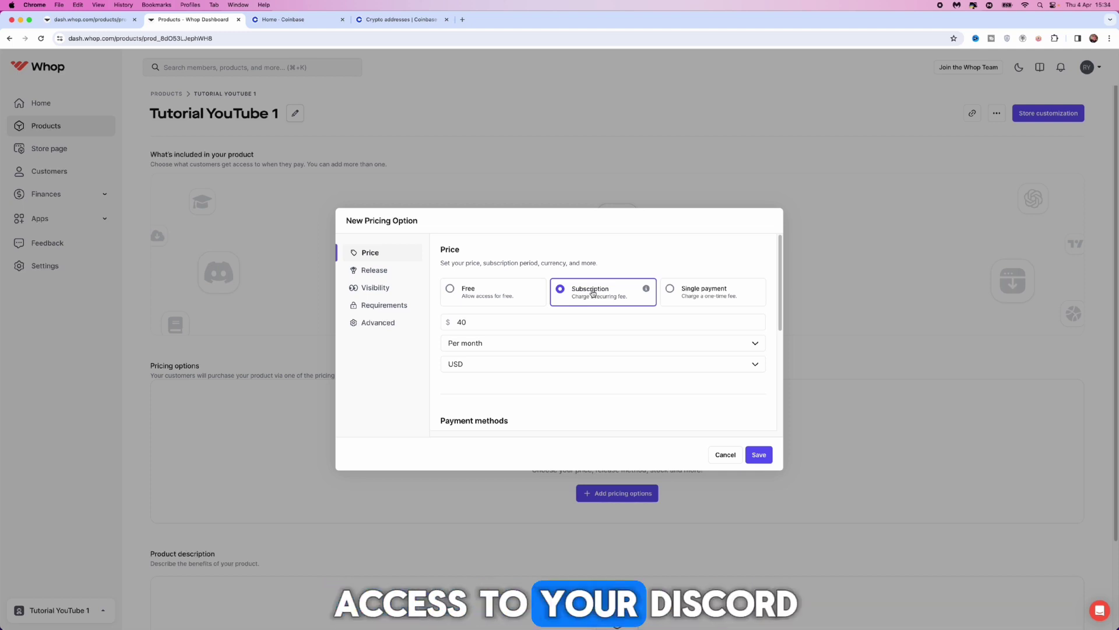
- Set the subscription price to 99, billed per month in USD
{"action": "left_click", "coordinate": [491, 321]}
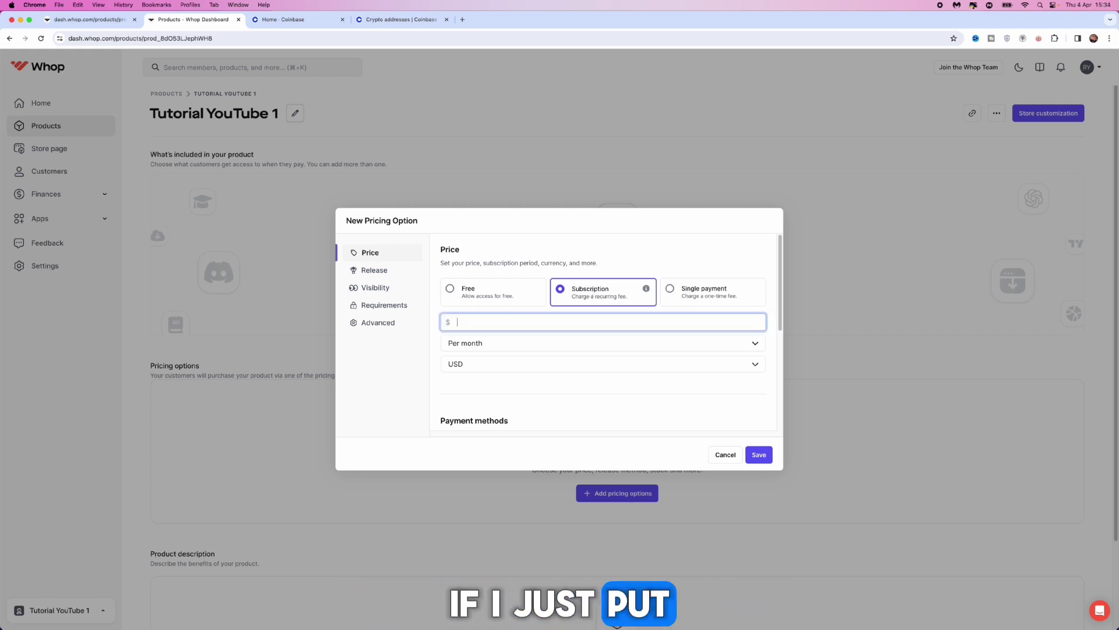
{"action": "type", "text": "99"}
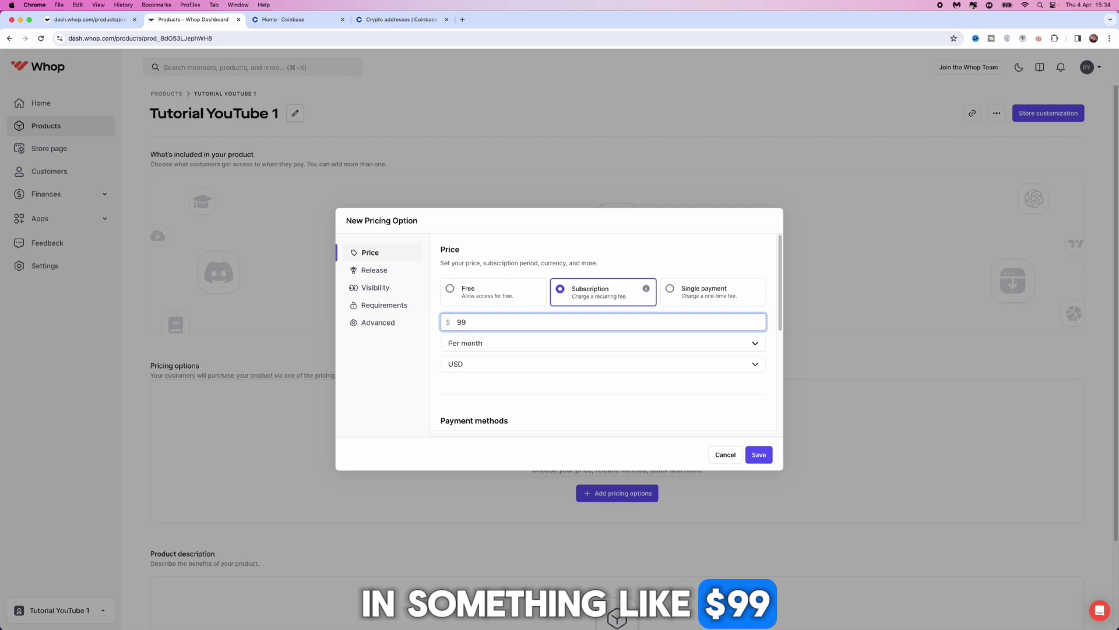
{"action": "left_click", "coordinate": [757, 344]}
{"action": "left_click", "coordinate": [757, 344]}
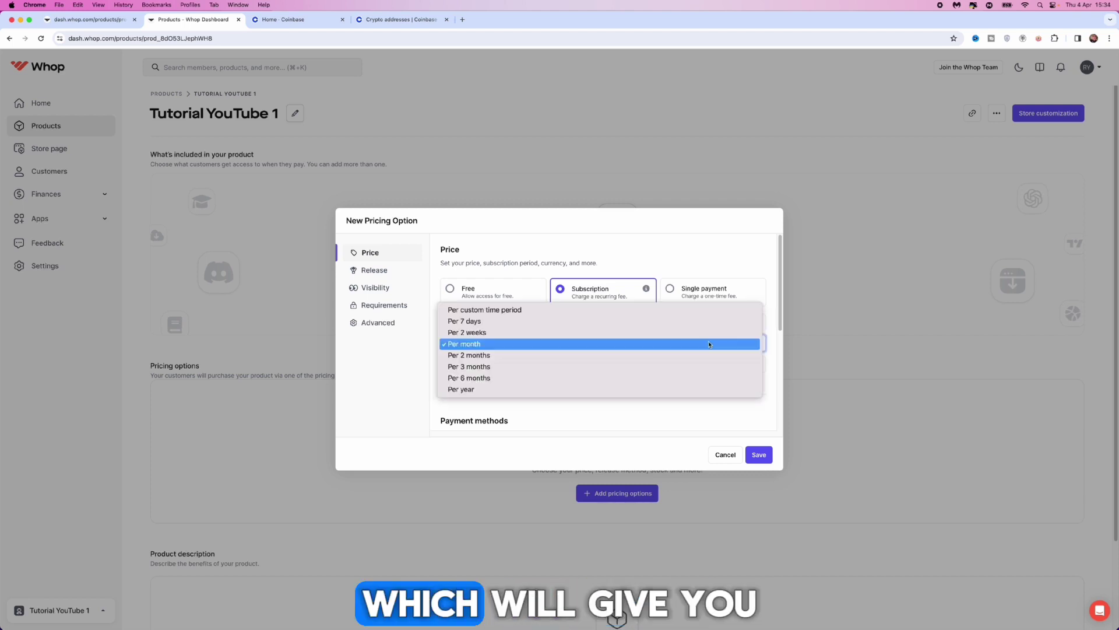
{"action": "left_click", "coordinate": [522, 344]}
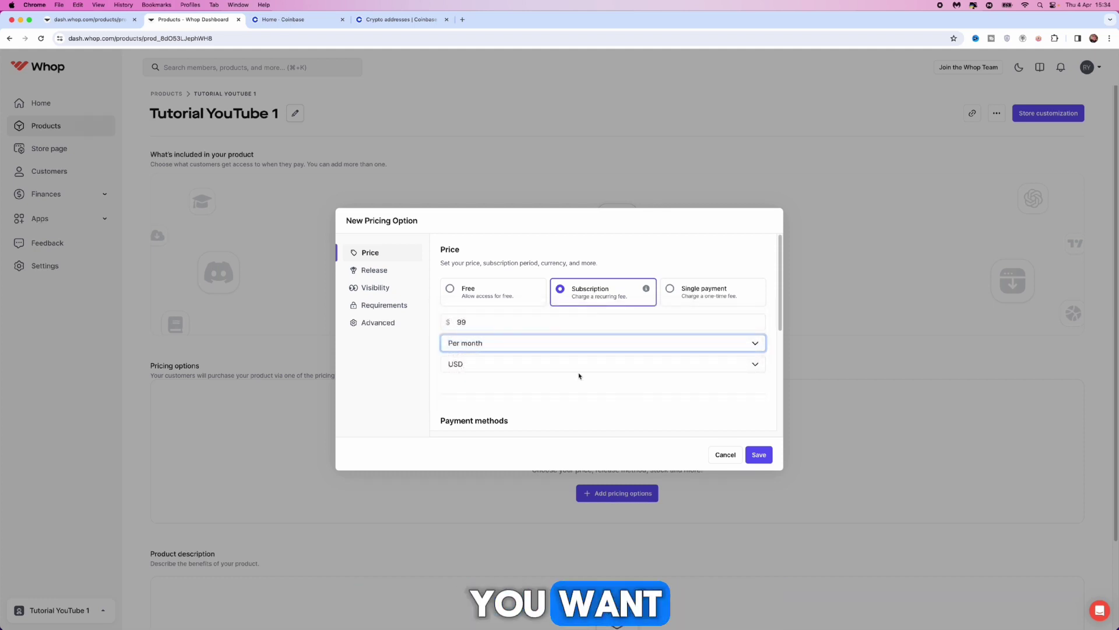
{"action": "left_click", "coordinate": [479, 364]}
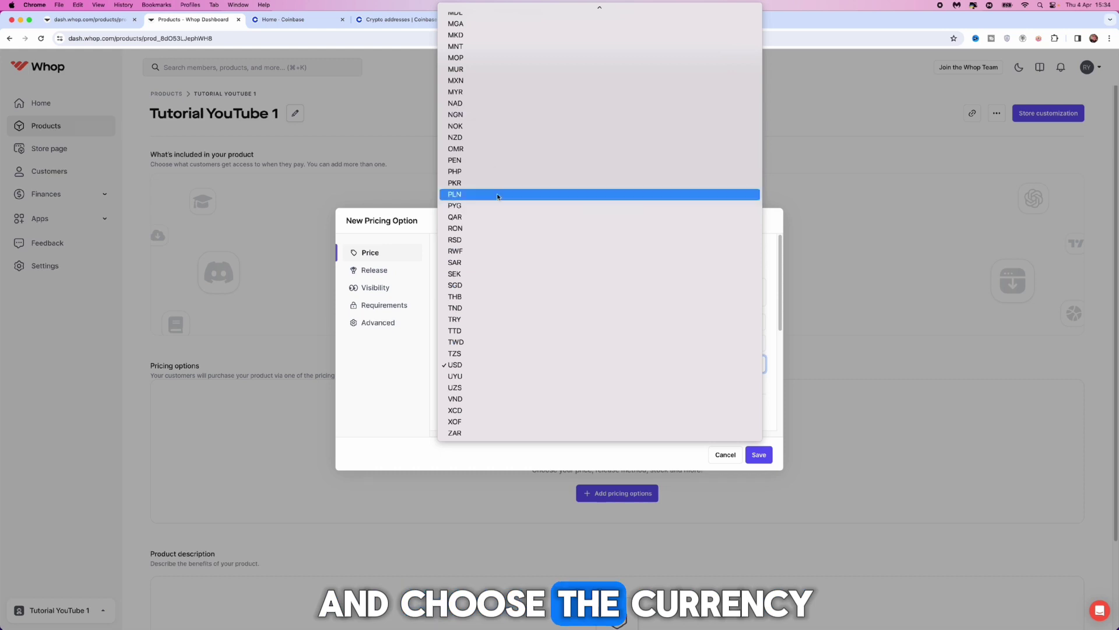
{"action": "left_click", "coordinate": [373, 376]}
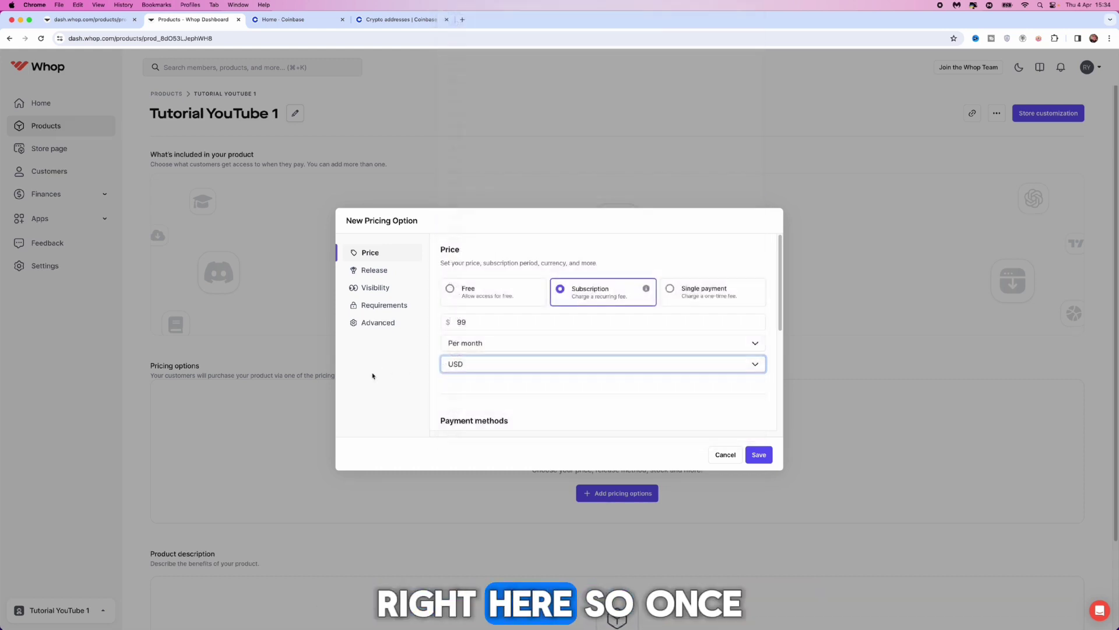
{"action": "scroll", "coordinate": [553, 326], "scroll_direction": "down", "scroll_amount": 5}
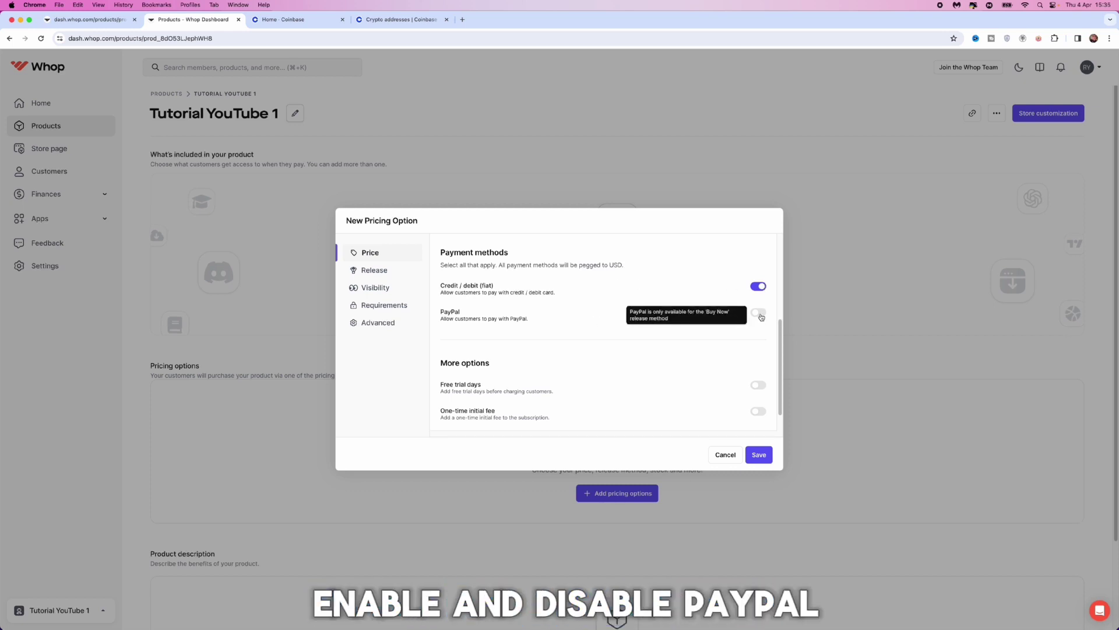
- Turn on a one-time initial fee of $249.98 for the subscription
{"action": "scroll", "coordinate": [761, 315], "scroll_direction": "down", "scroll_amount": 1}
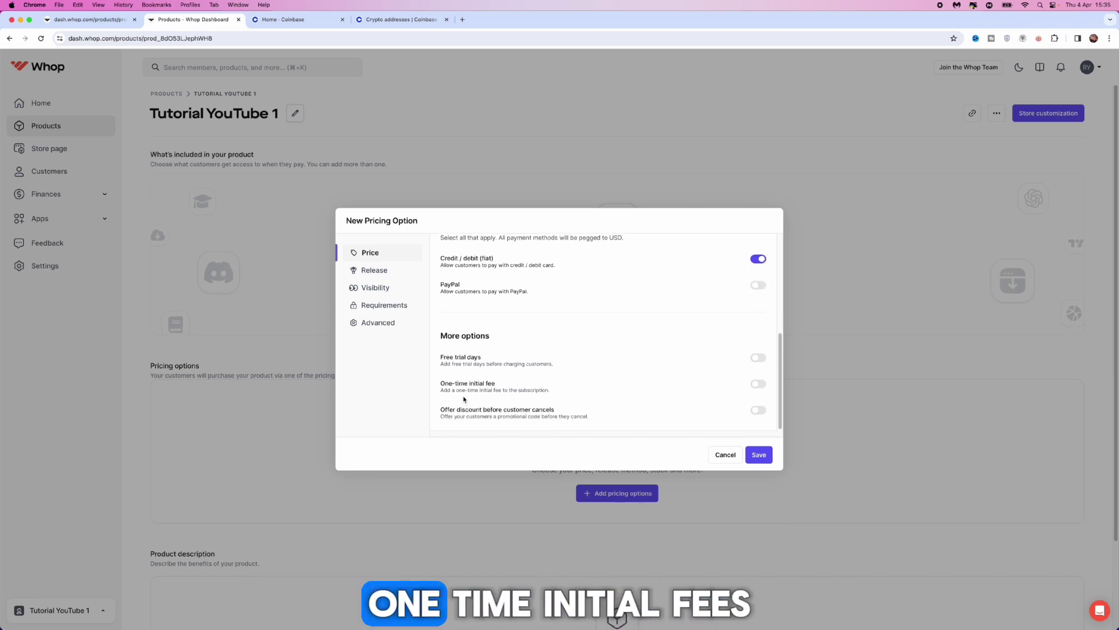
{"action": "left_click", "coordinate": [757, 389]}
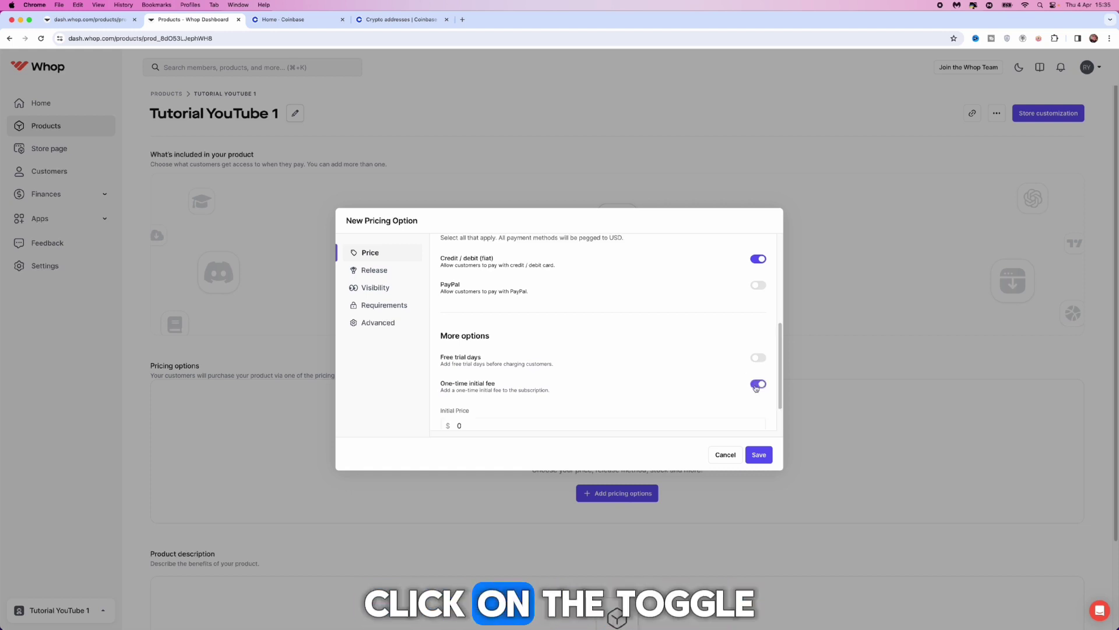
{"action": "scroll", "coordinate": [635, 385], "scroll_direction": "down", "scroll_amount": 2}
{"action": "left_click", "coordinate": [512, 380]}
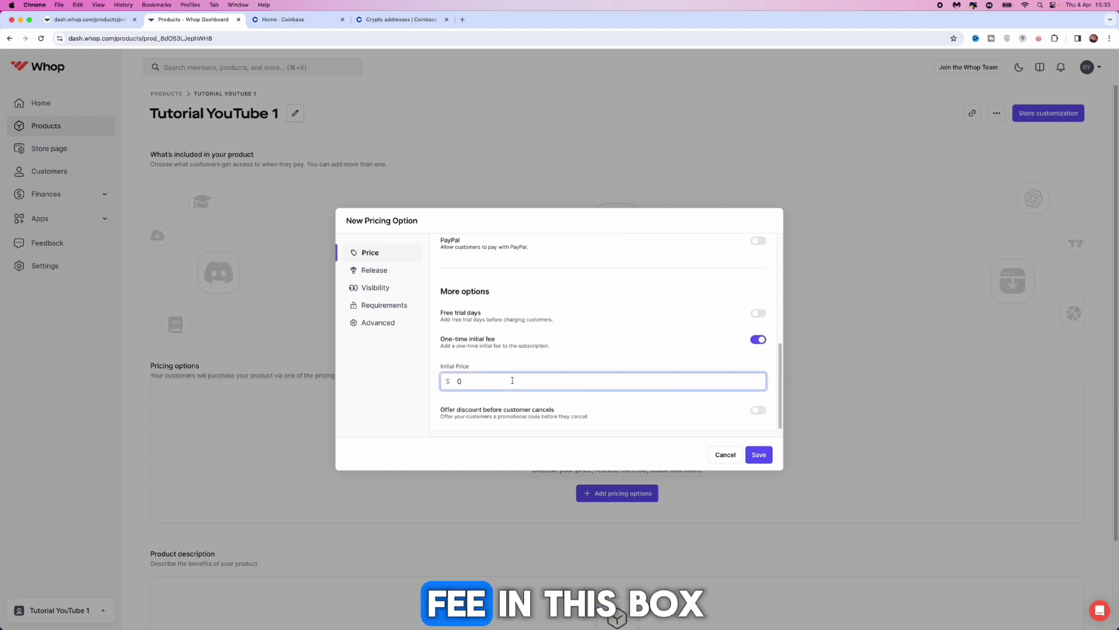
- Review the Release, Visibility, Requirements and Advanced sections, then save the pricing option
{"action": "scroll", "coordinate": [603, 333], "scroll_direction": "up", "scroll_amount": 3}
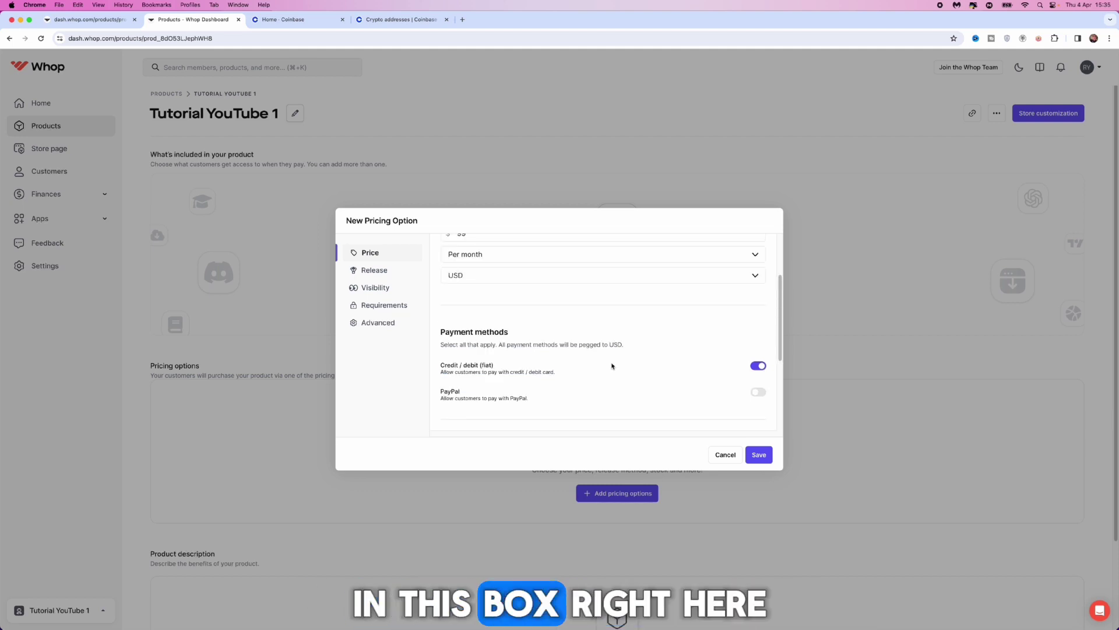
{"action": "left_click", "coordinate": [396, 270]}
{"action": "left_click", "coordinate": [394, 286]}
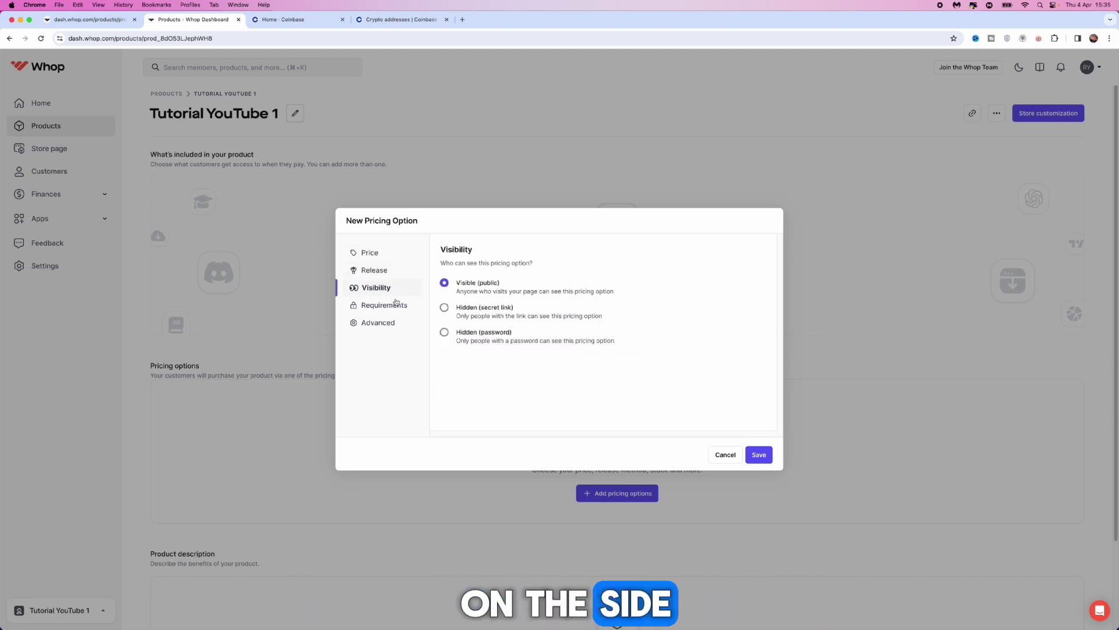
{"action": "left_click", "coordinate": [391, 304]}
{"action": "left_click", "coordinate": [385, 322]}
{"action": "left_click", "coordinate": [380, 254]}
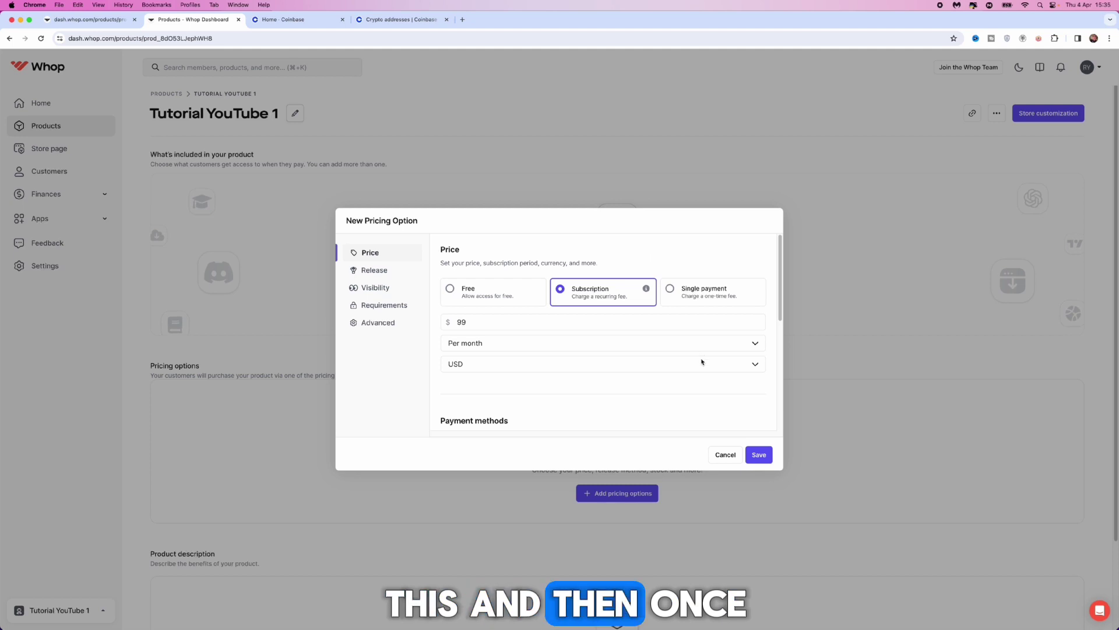
{"action": "left_click", "coordinate": [758, 455]}
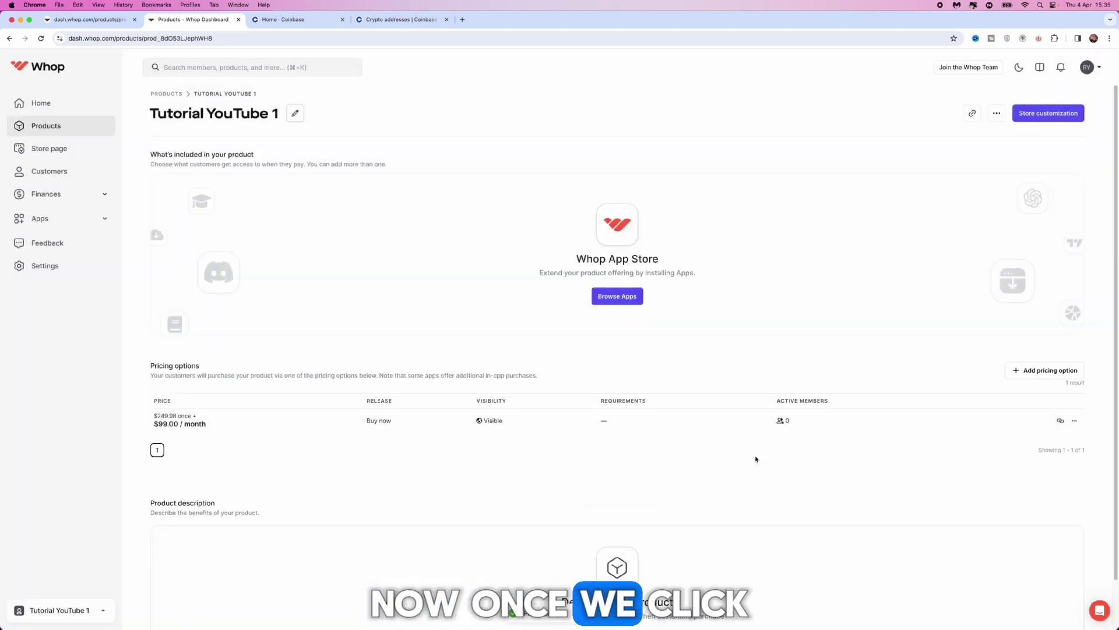